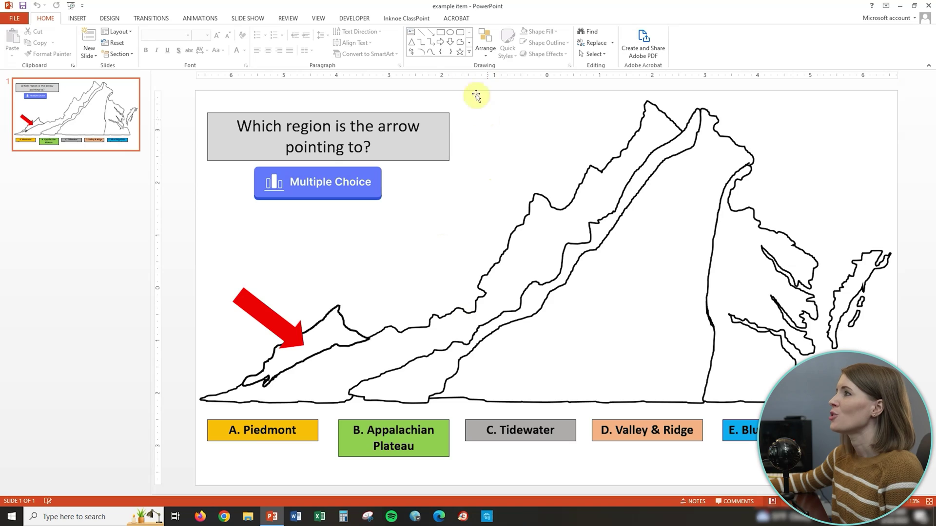
# Step: Open the ClassPoint class list and start creating a new class
pyautogui.click(410, 19)
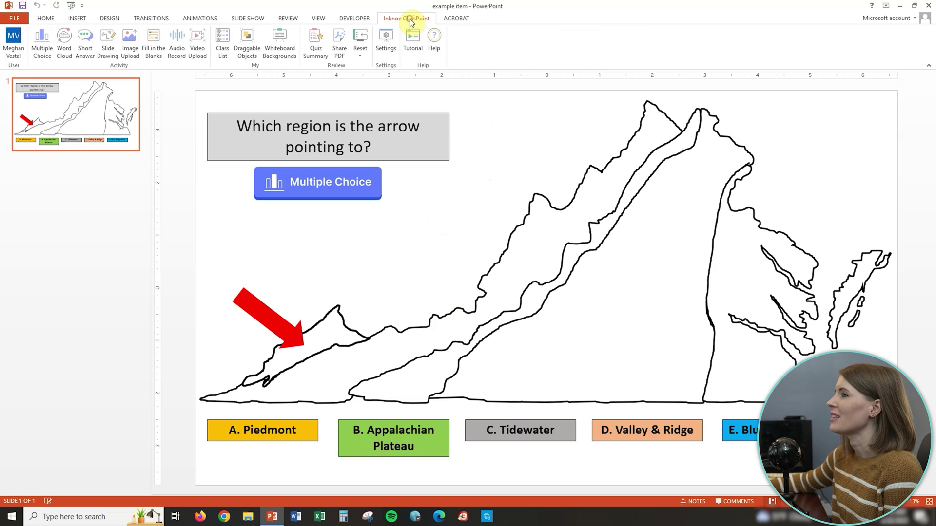
pyautogui.click(224, 45)
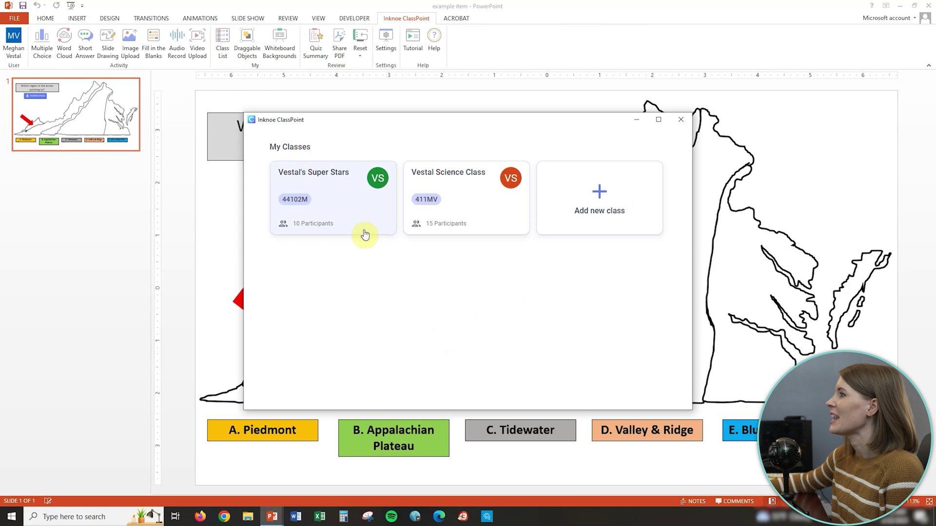
pyautogui.click(604, 216)
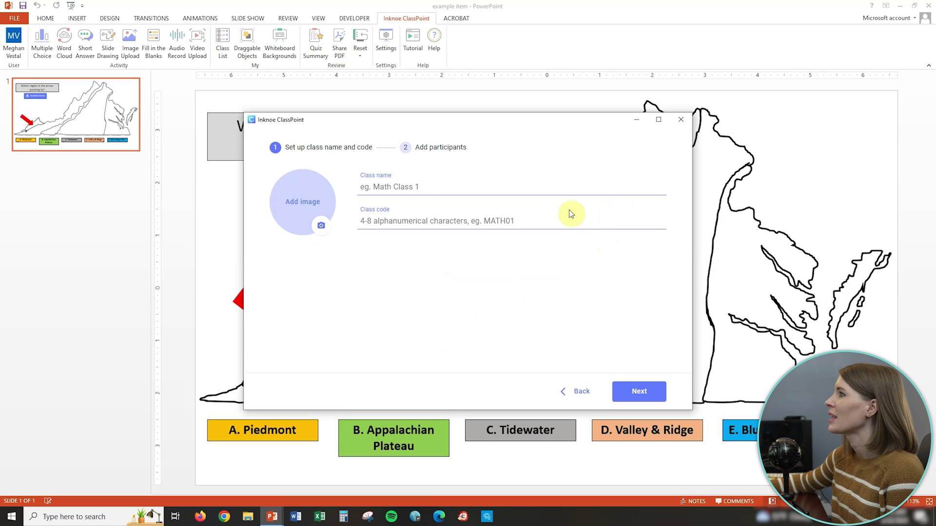
# Step: Name the new class 'Vestal Science' with class code 5601MV and proceed
pyautogui.click(391, 190)
pyautogui.write('Vestal ')
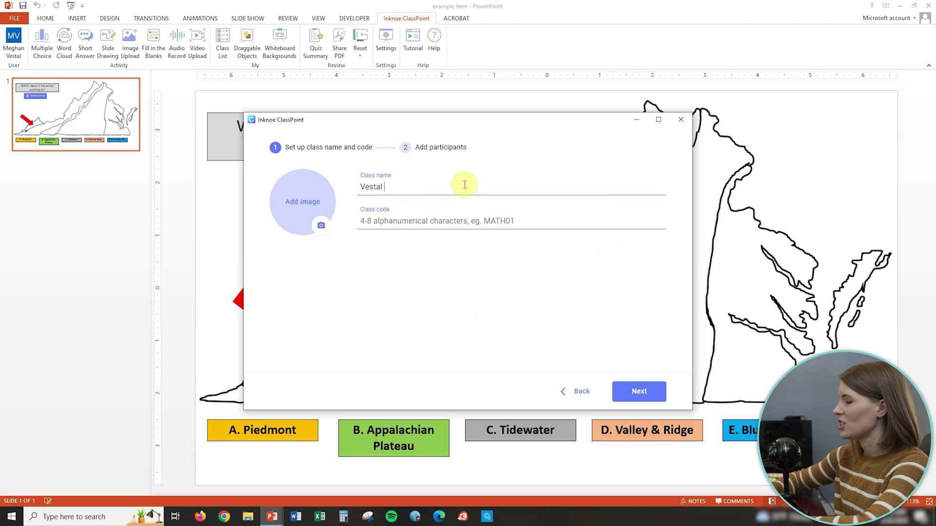
pyautogui.write('Science')
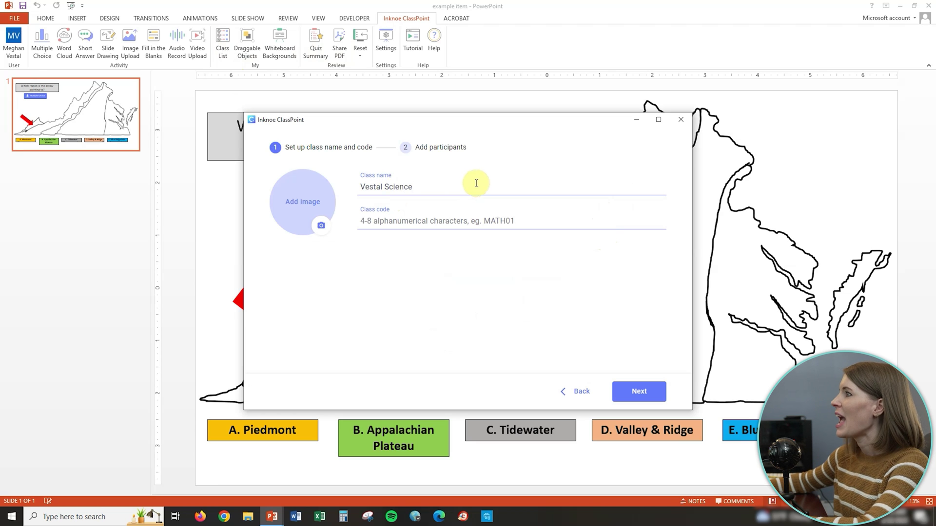
pyautogui.click(434, 220)
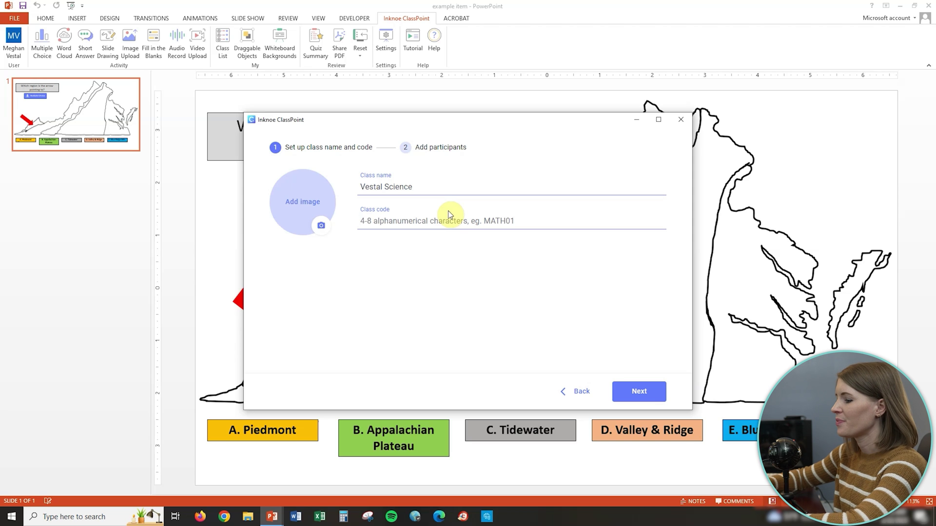
pyautogui.write('5601MV')
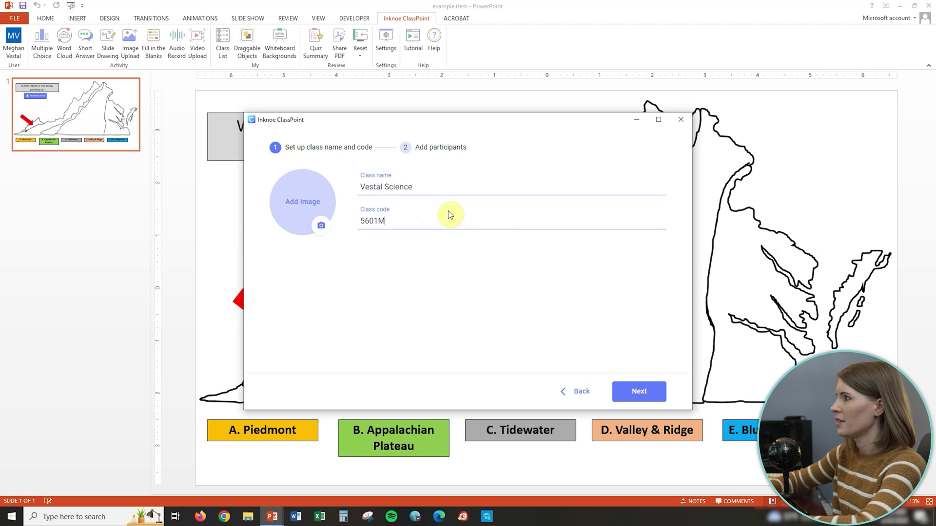
pyautogui.click(633, 391)
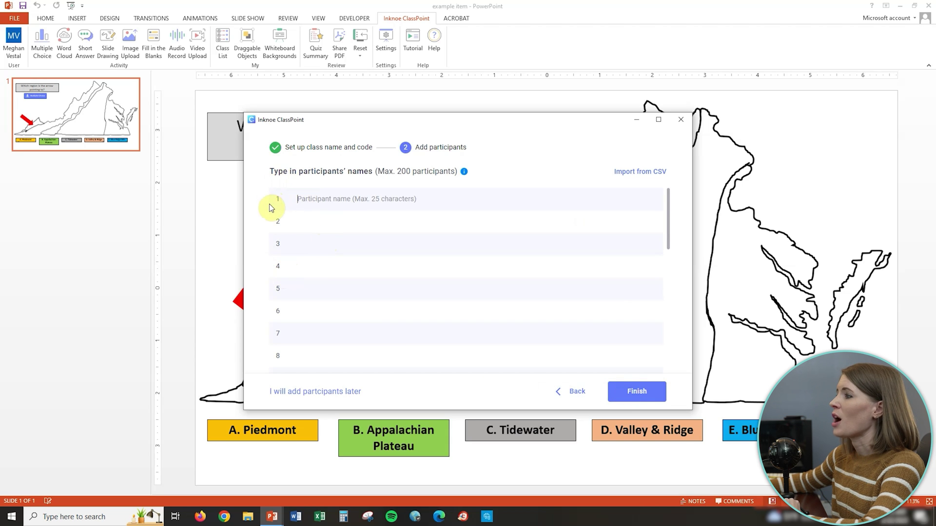
# Step: Enter the first five participant names into the roster, one per row
pyautogui.click(561, 392)
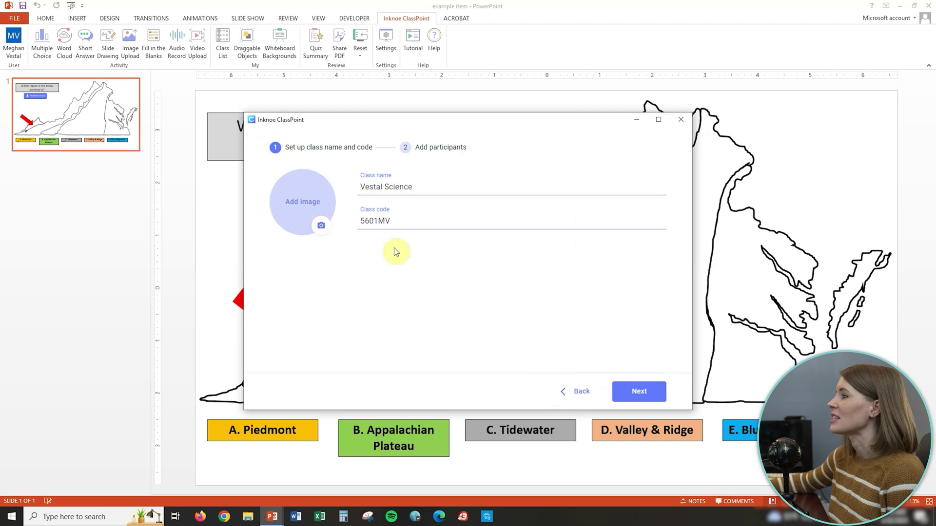
pyautogui.click(619, 390)
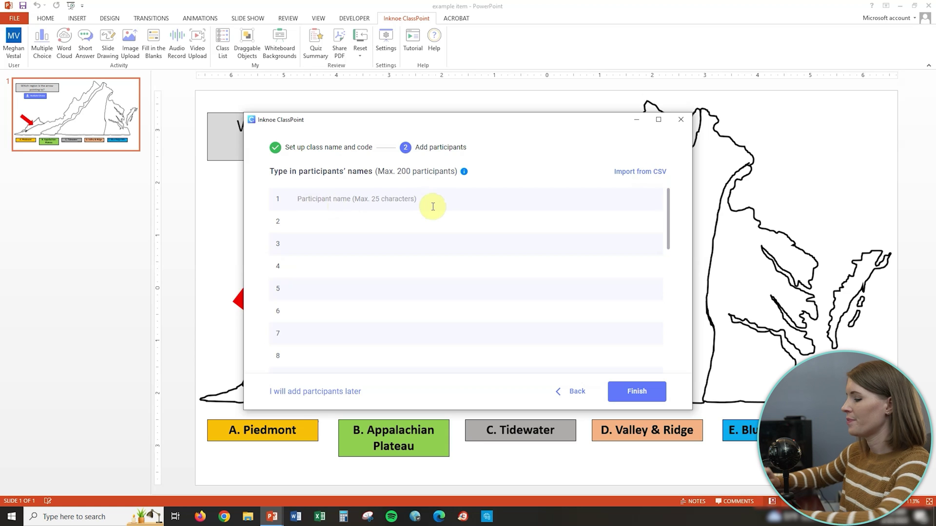
pyautogui.write('Seth')
pyautogui.press('Return')
pyautogui.write('James')
pyautogui.press('Return')
pyautogui.write('Brady')
pyautogui.press('Return')
pyautogui.write('Jackie')
pyautogui.press('Return')
pyautogui.write('Josalyn')
pyautogui.press('Return')
# Step: Enter the remaining five participant names and finish creating the class
pyautogui.write('Tom')
pyautogui.press('Return')
pyautogui.write('Victor')
pyautogui.press('Return')
pyautogui.write('Sam')
pyautogui.press('Return')
pyautogui.write('Jamal')
pyautogui.press('Return')
pyautogui.write('Kate')
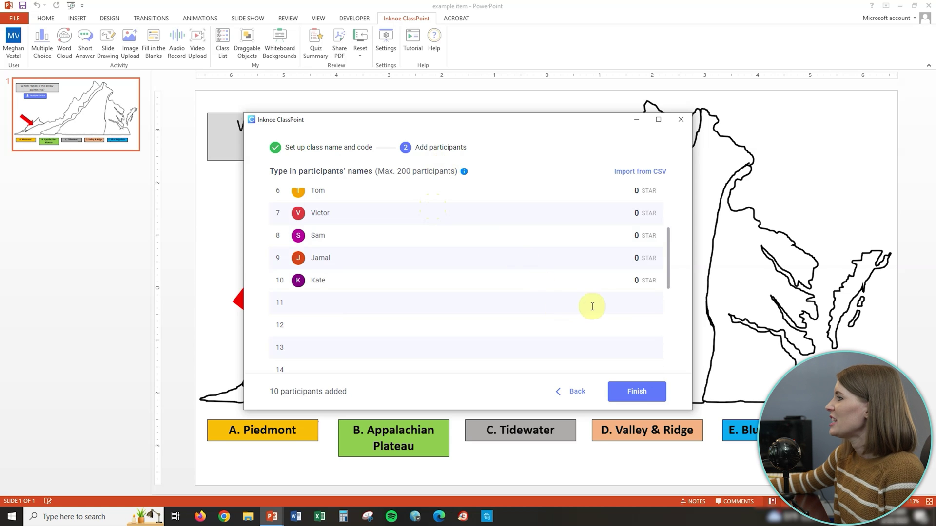
pyautogui.click(649, 399)
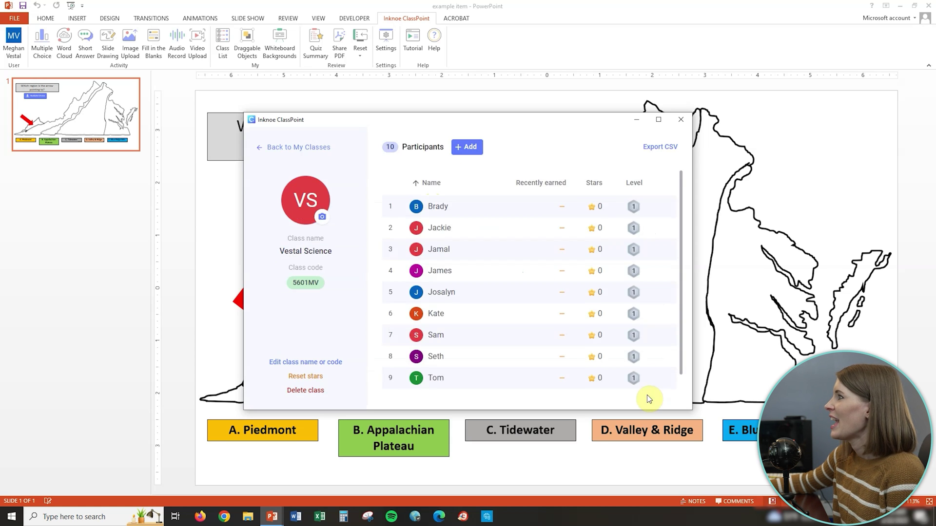
pyautogui.scroll(-2, 638, 229)
pyautogui.scroll(2, 631, 270)
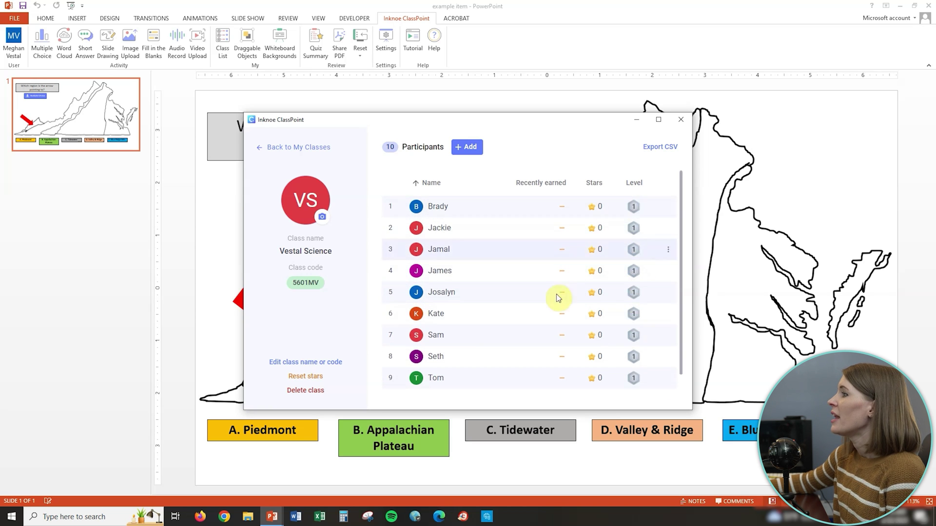
pyautogui.click(677, 120)
pyautogui.click(223, 43)
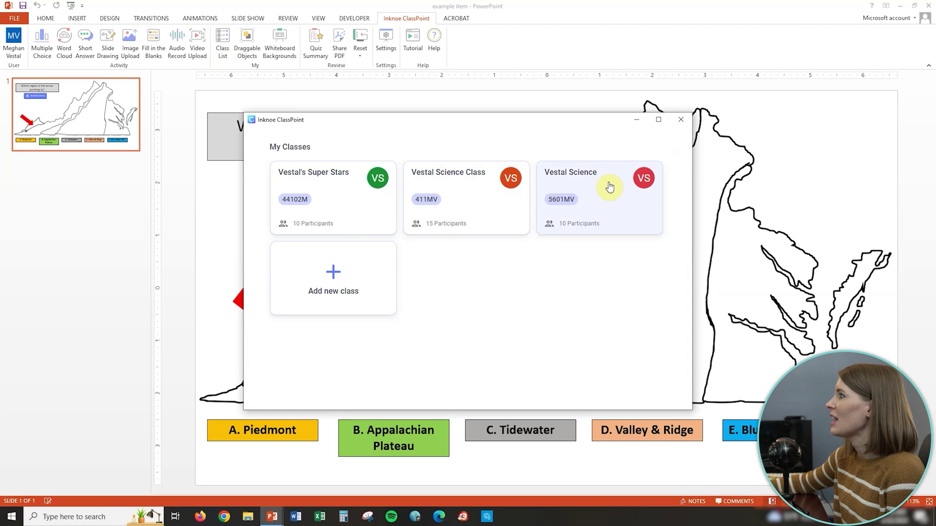
pyautogui.click(610, 186)
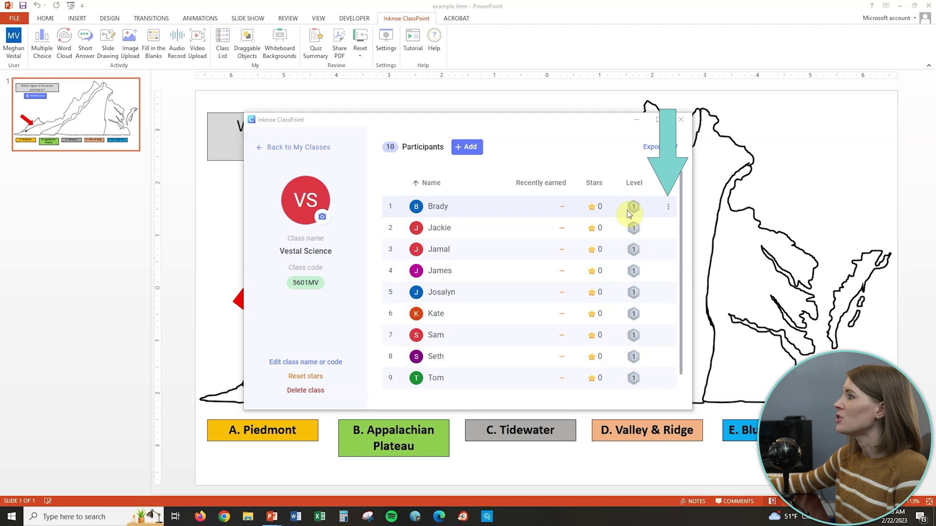
# Step: Adjust the first participant's stars to exactly 1 and save
pyautogui.click(668, 208)
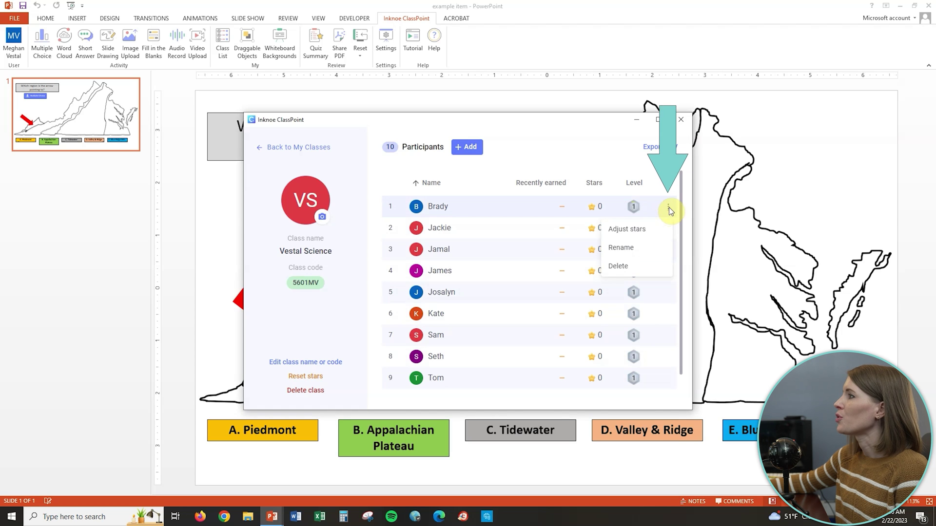
pyautogui.click(657, 233)
pyautogui.click(543, 263)
pyautogui.click(543, 262)
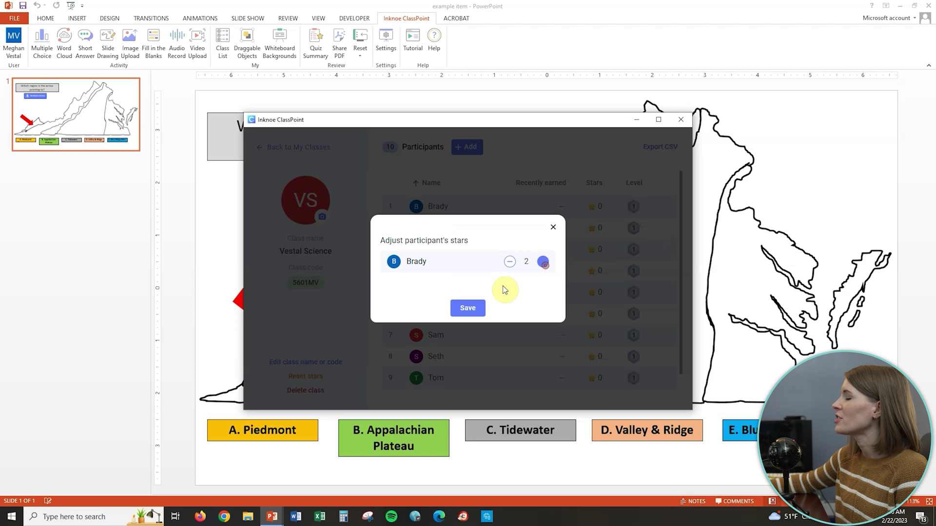
pyautogui.click(467, 312)
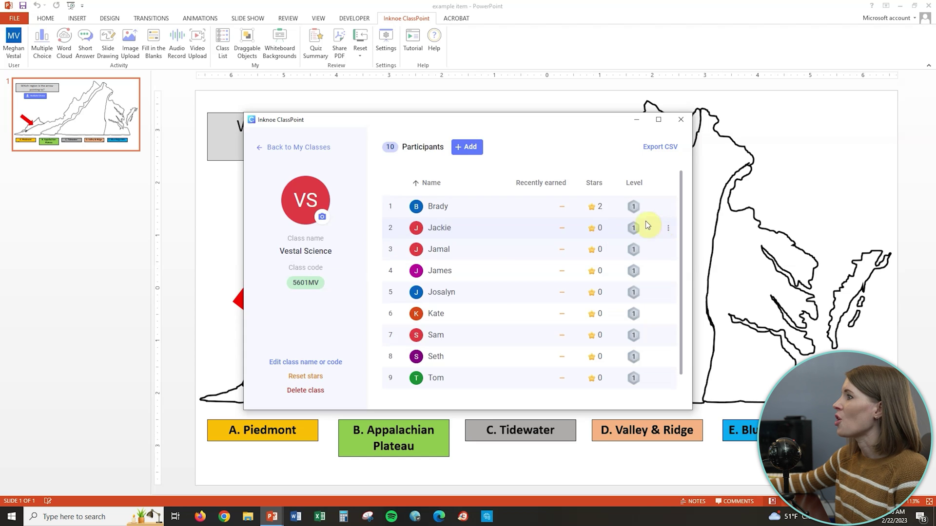
pyautogui.click(668, 206)
pyautogui.click(634, 233)
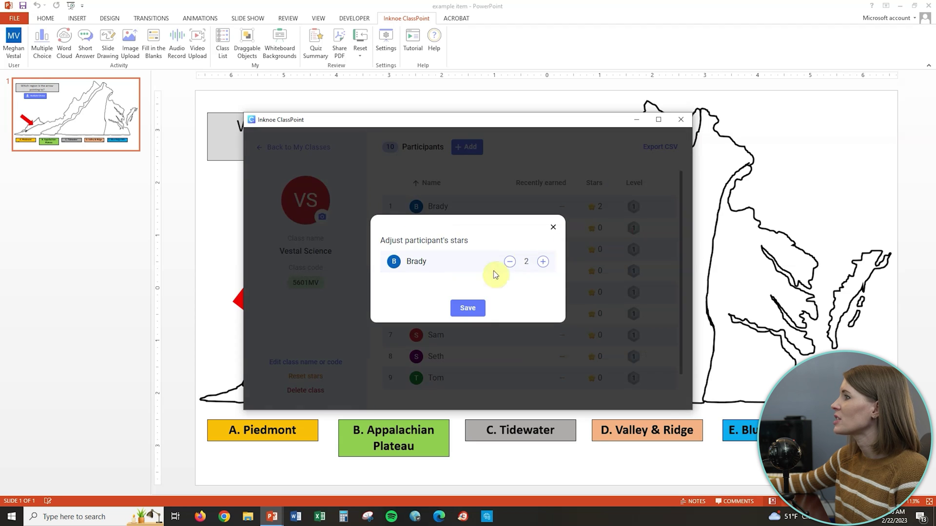
pyautogui.click(510, 262)
pyautogui.click(480, 309)
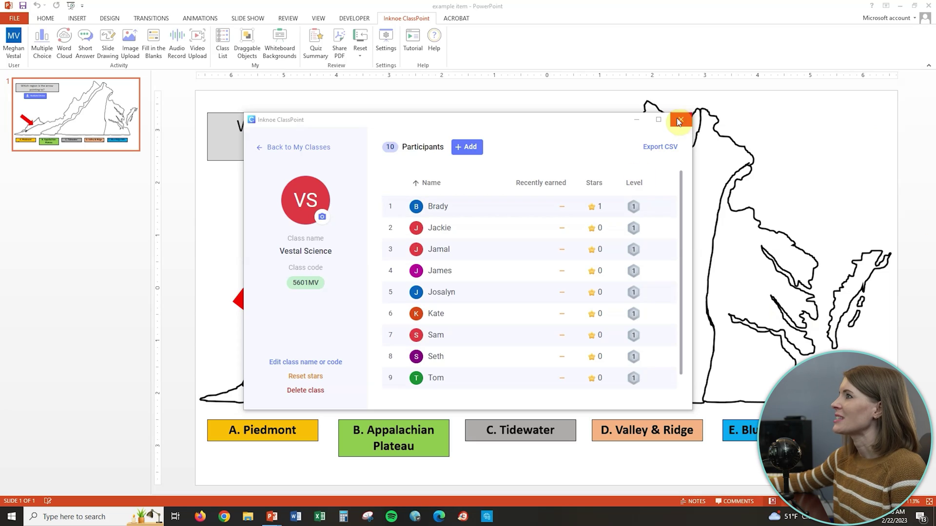
# Step: Close the class roster and go to ClassPoint's Gamification settings
pyautogui.click(677, 119)
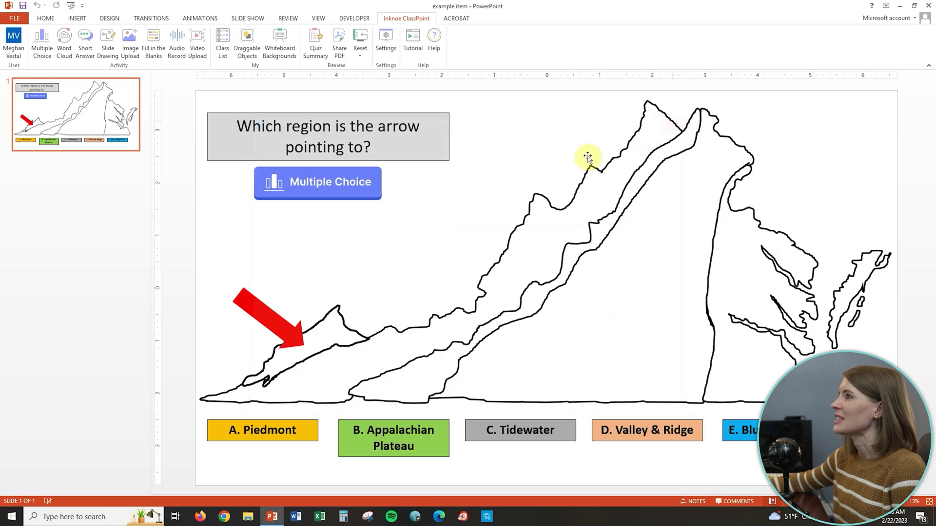
pyautogui.click(383, 39)
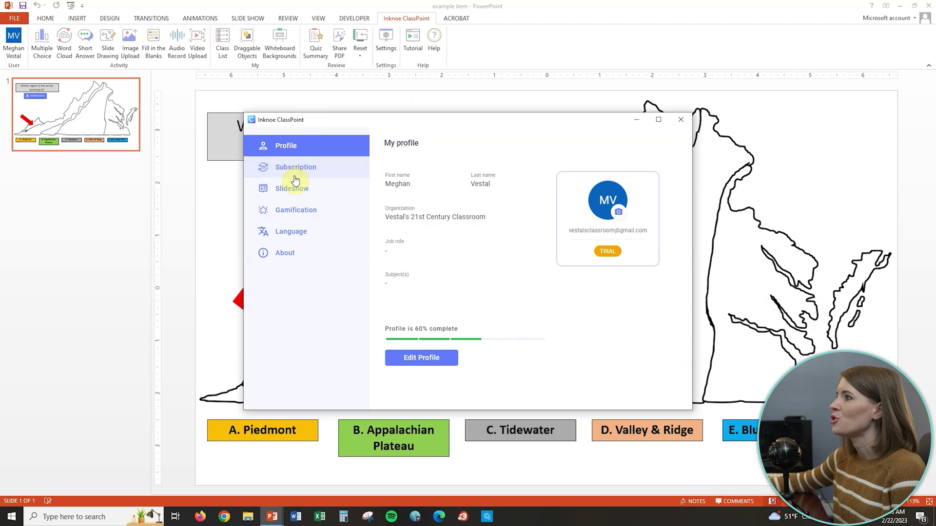
pyautogui.click(293, 211)
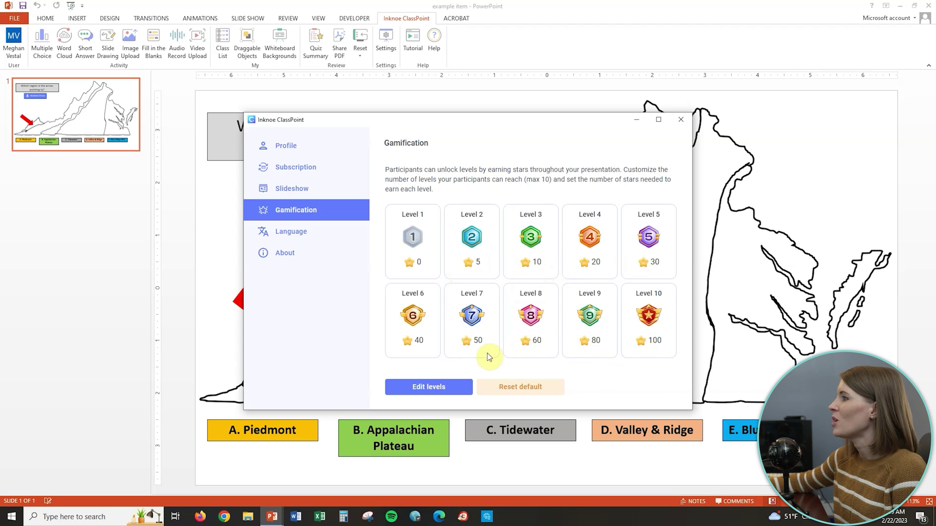
# Step: Set Level 2 to 10 stars and Level 3 to 15 stars, then save levels
pyautogui.click(429, 387)
pyautogui.click(472, 262)
pyautogui.write('10')
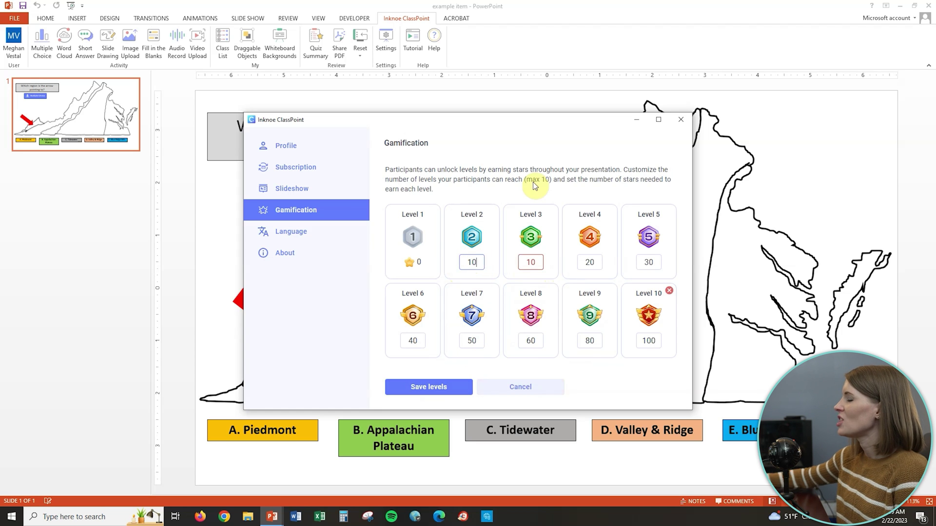
pyautogui.click(527, 261)
pyautogui.write('5')
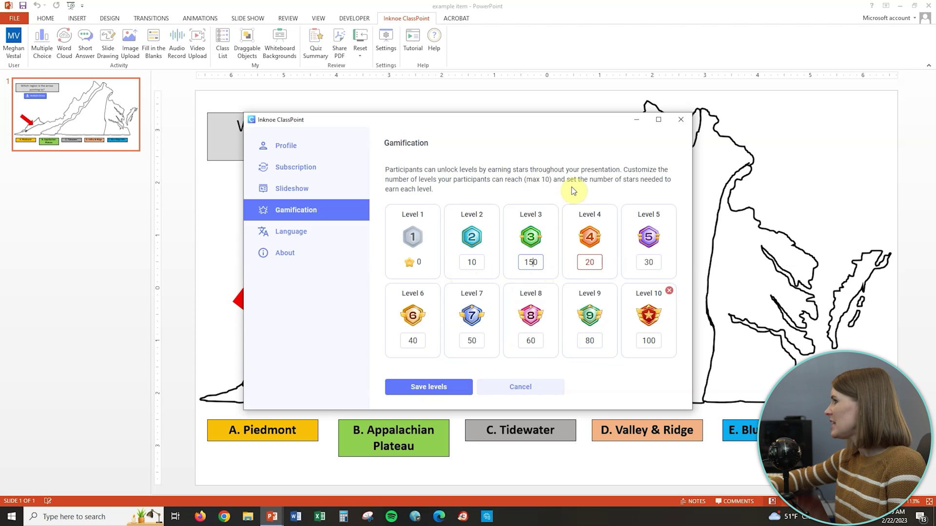
pyautogui.press('Delete')
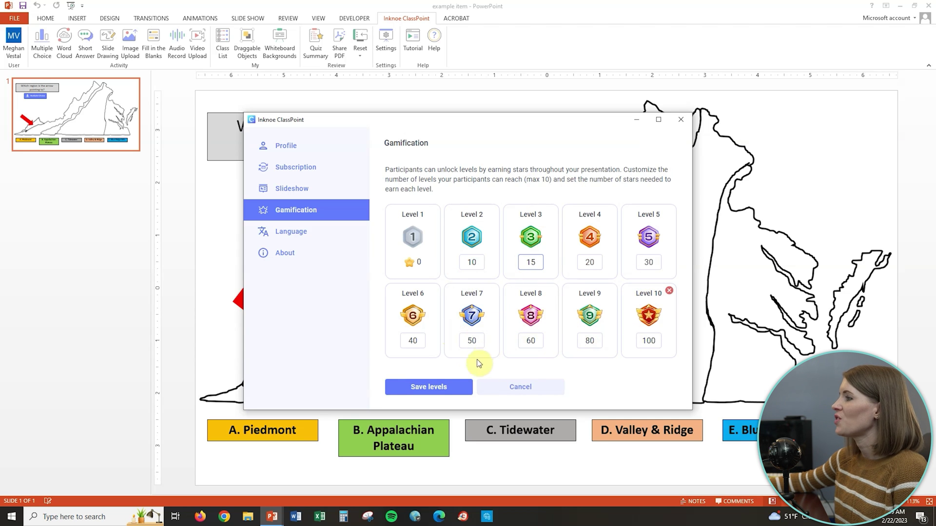
pyautogui.click(438, 390)
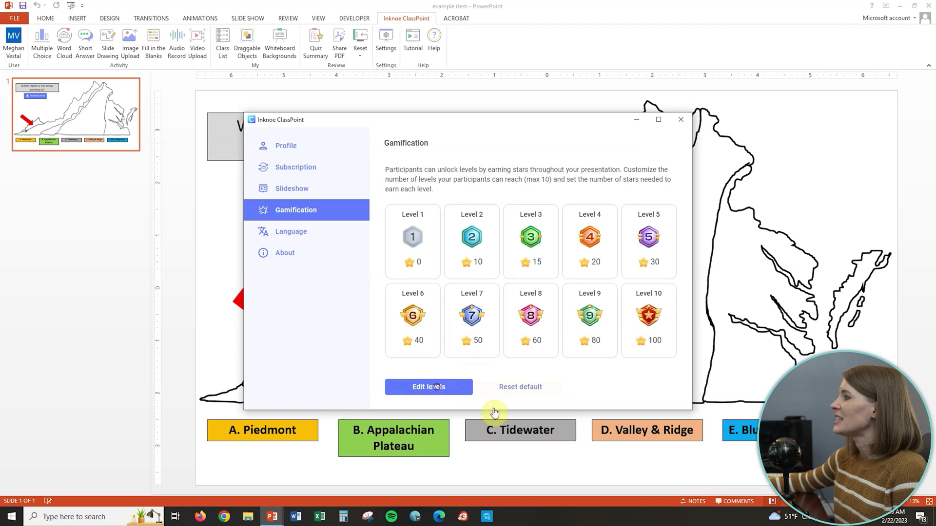